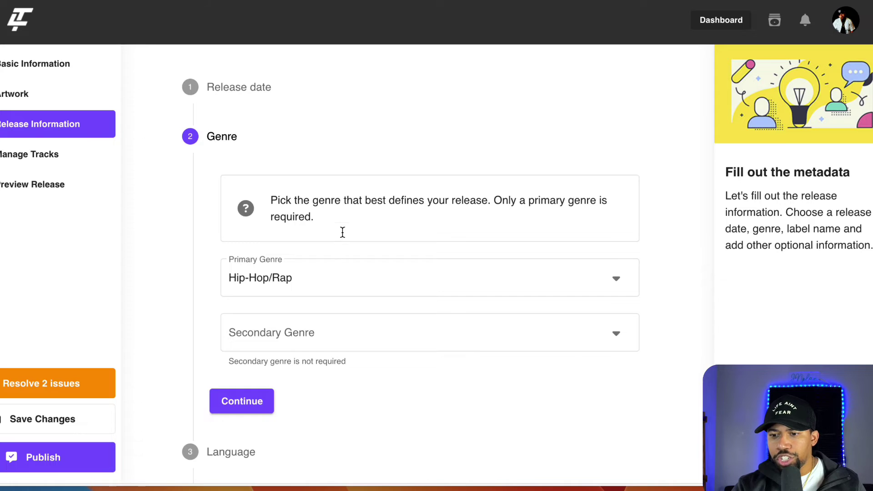
# Step: Accept Hip-Hop/Rap as the primary genre and English as the release language
pyautogui.scroll(-2, 343, 236)
pyautogui.click(244, 301)
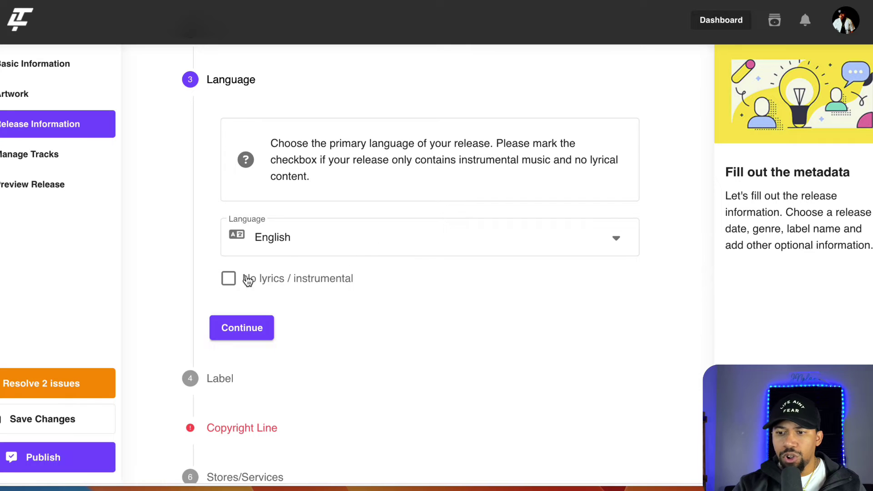
pyautogui.click(225, 308)
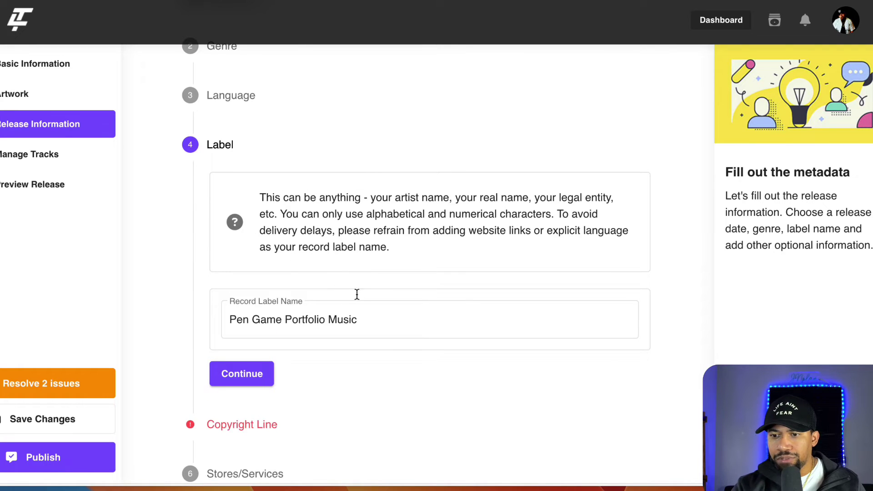
# Step: Keep Pen Game Portfolio Music as the record label name and fill in the C-Line owner in the copyright section
pyautogui.scroll(-1, 358, 282)
pyautogui.scroll(-3, 358, 282)
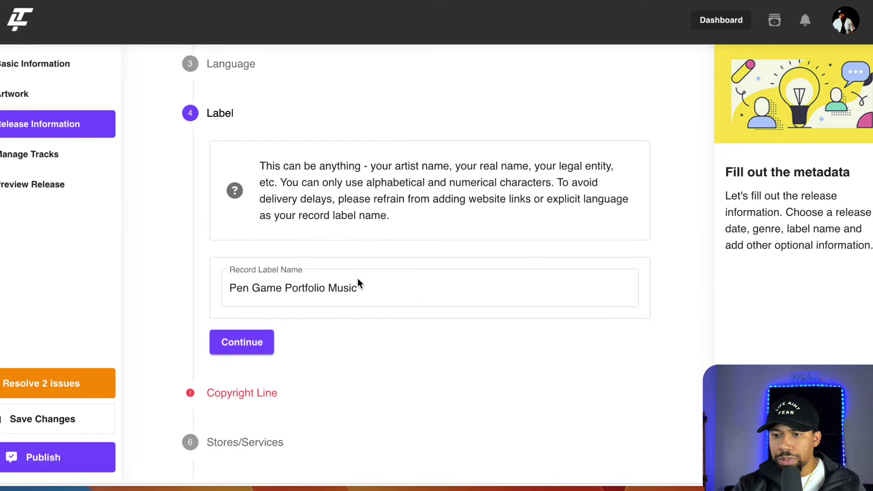
pyautogui.click(354, 293)
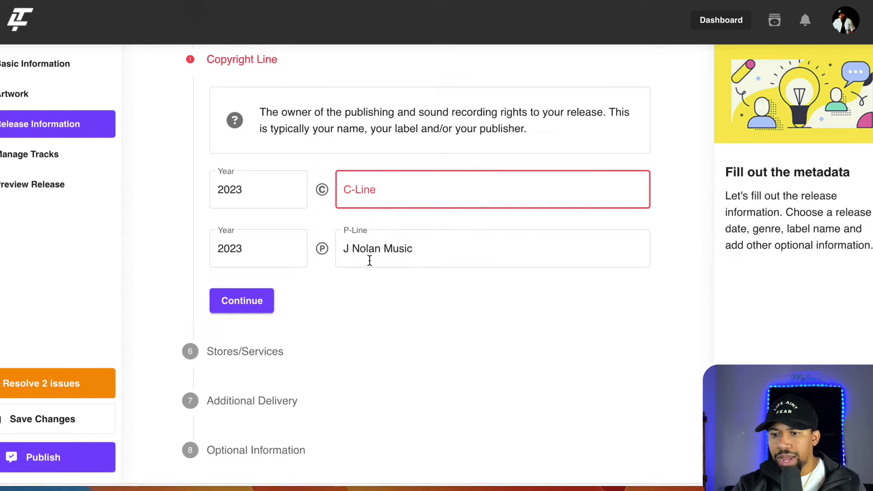
pyautogui.click(385, 192)
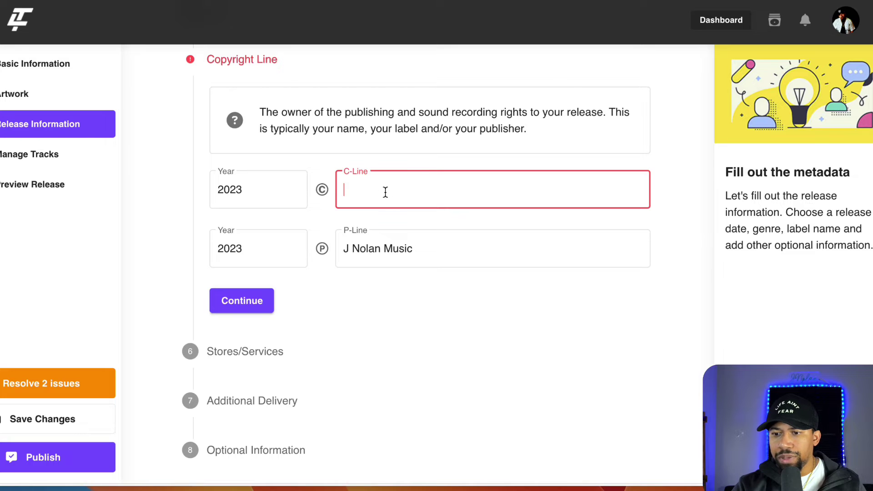
pyautogui.press('Return')
# Step: Leave manual store selection turned off and proceed to the additional delivery options
pyautogui.click(239, 213)
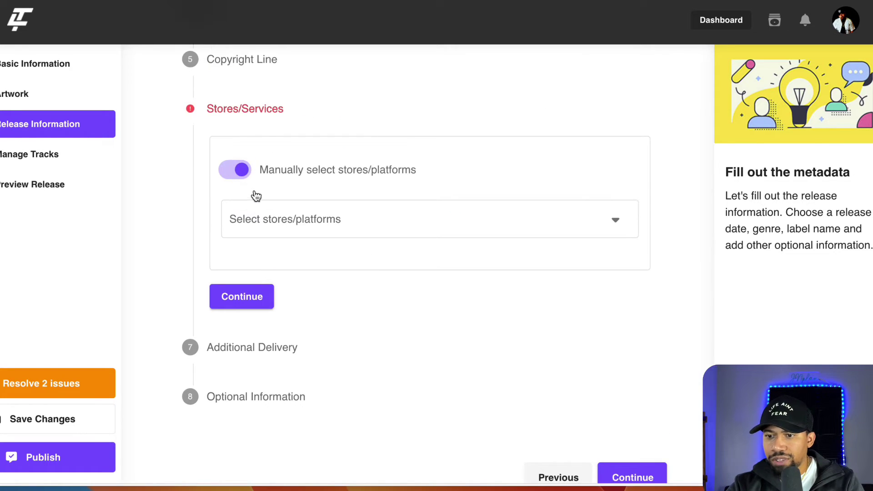
pyautogui.click(236, 173)
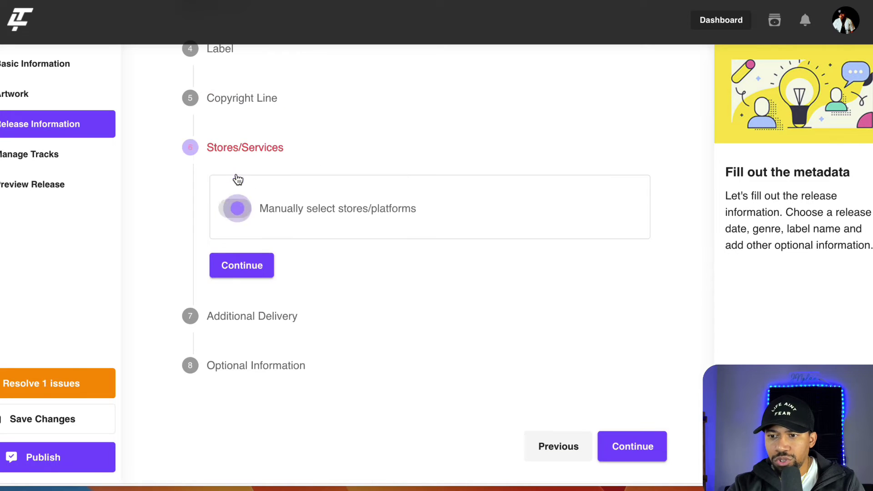
pyautogui.click(258, 272)
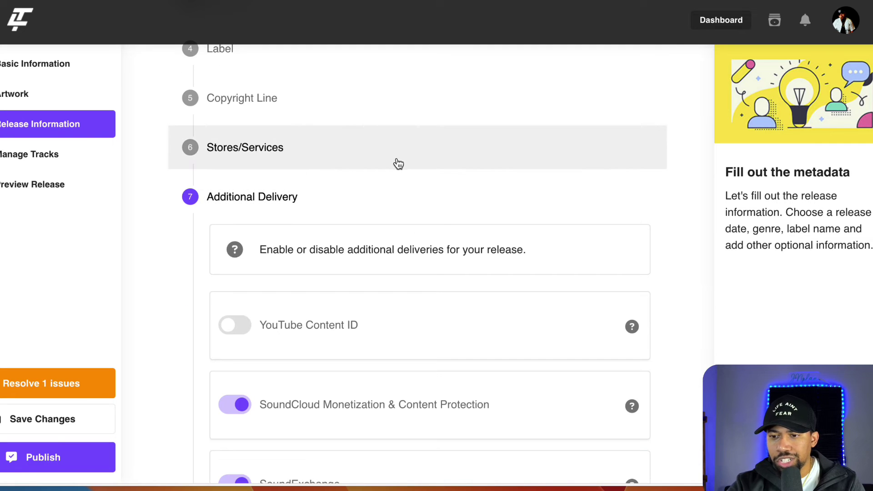
# Step: Review the additional delivery services, enabling Beatport to view its label page options and disabling it again
pyautogui.scroll(-3, 395, 160)
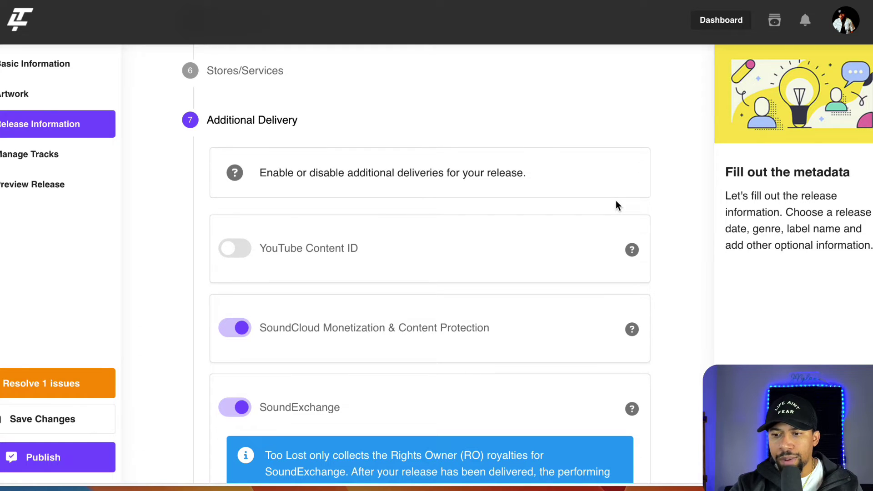
pyautogui.scroll(-2, 665, 200)
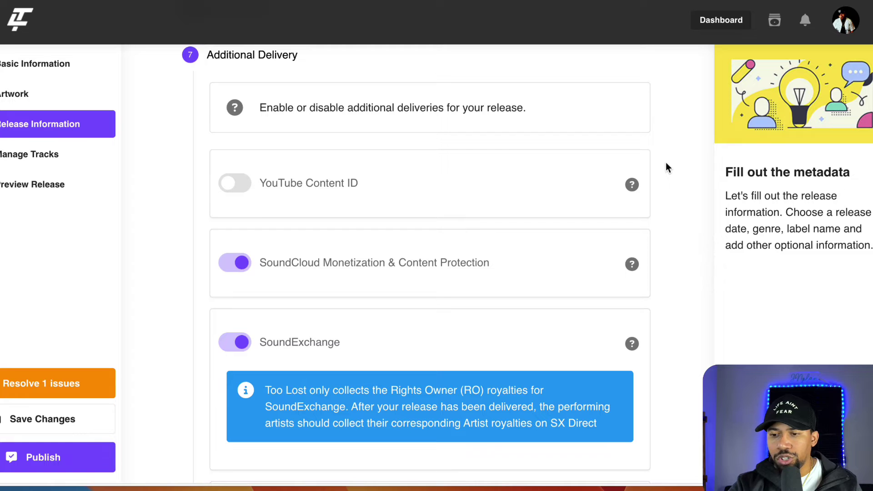
pyautogui.scroll(-1, 666, 163)
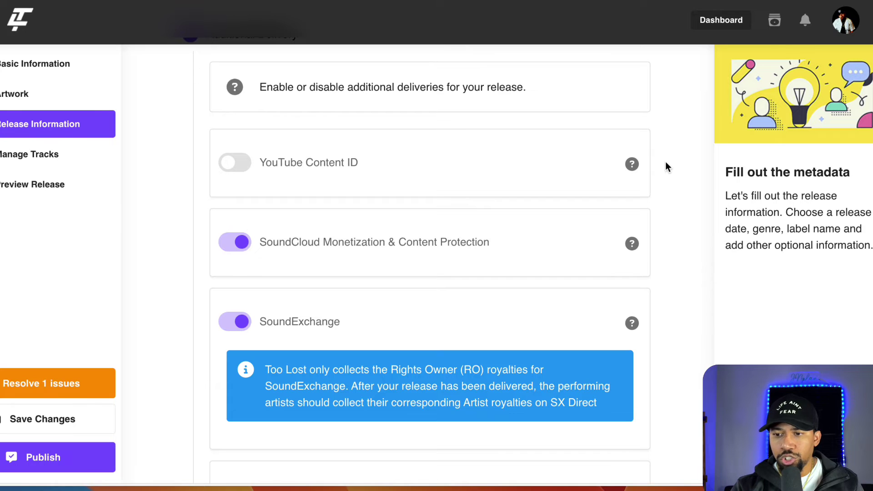
pyautogui.scroll(-3, 665, 162)
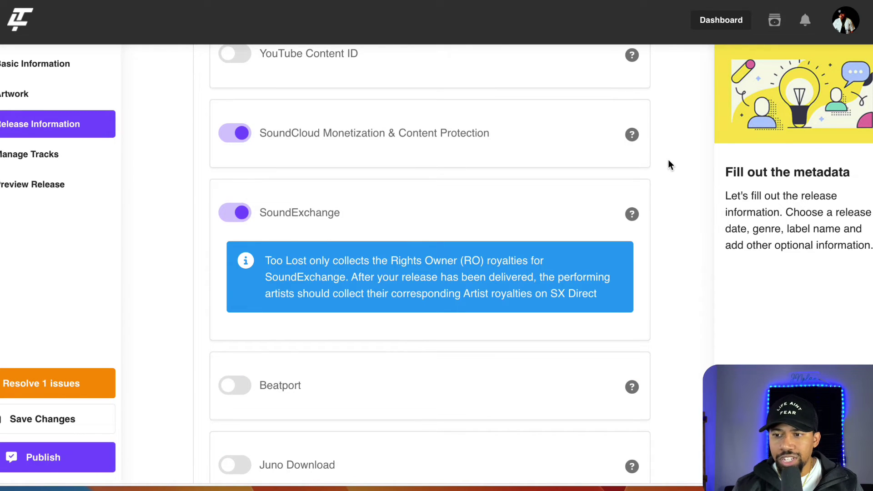
pyautogui.scroll(-1, 670, 160)
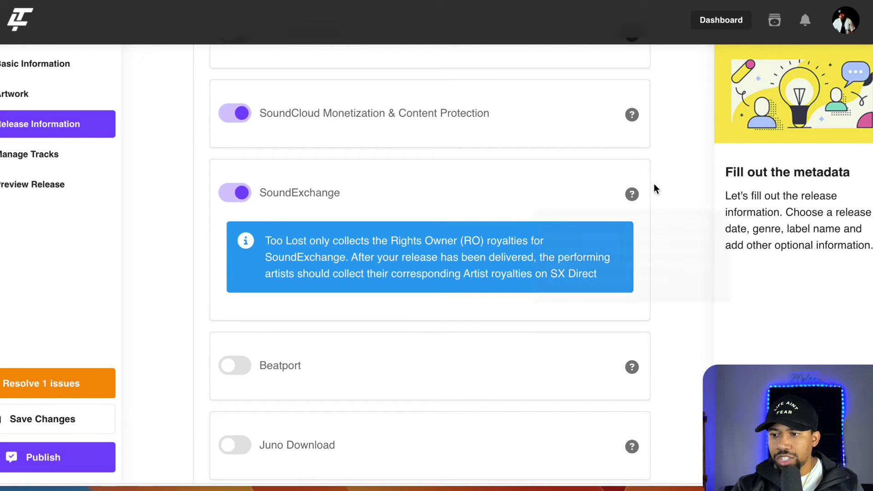
pyautogui.scroll(-4, 669, 165)
pyautogui.click(235, 196)
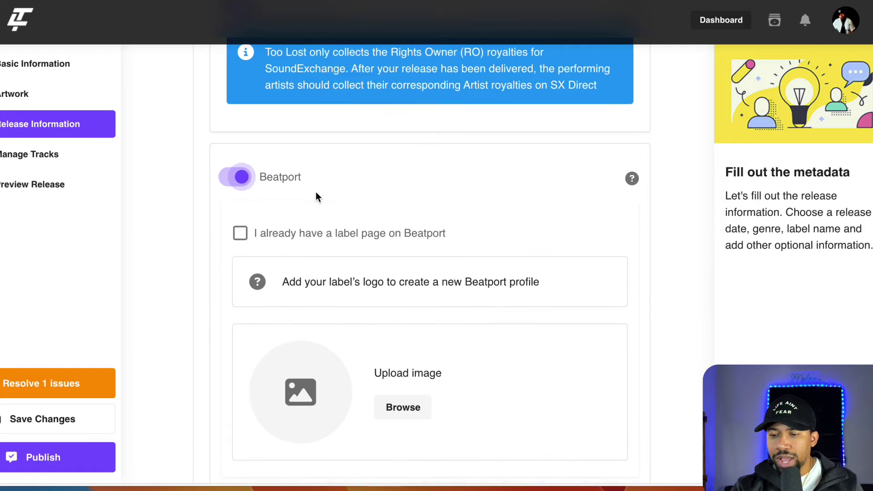
pyautogui.scroll(-1, 316, 195)
pyautogui.scroll(-1, 374, 197)
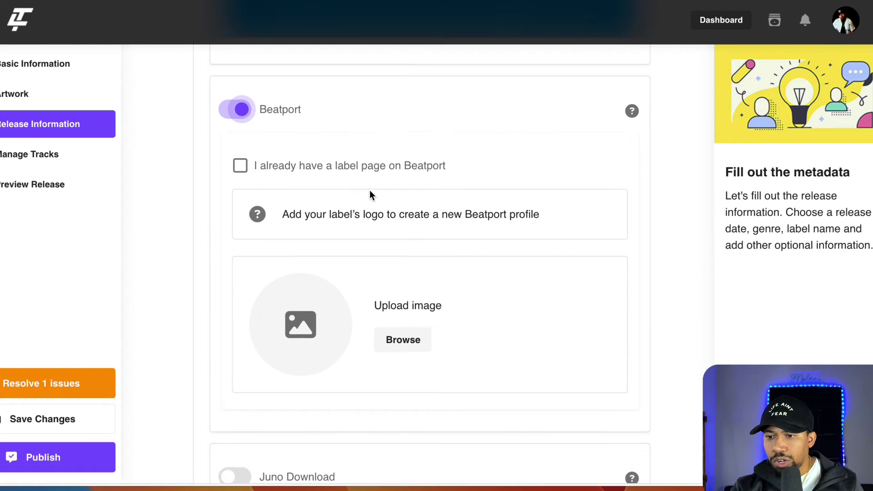
pyautogui.click(246, 118)
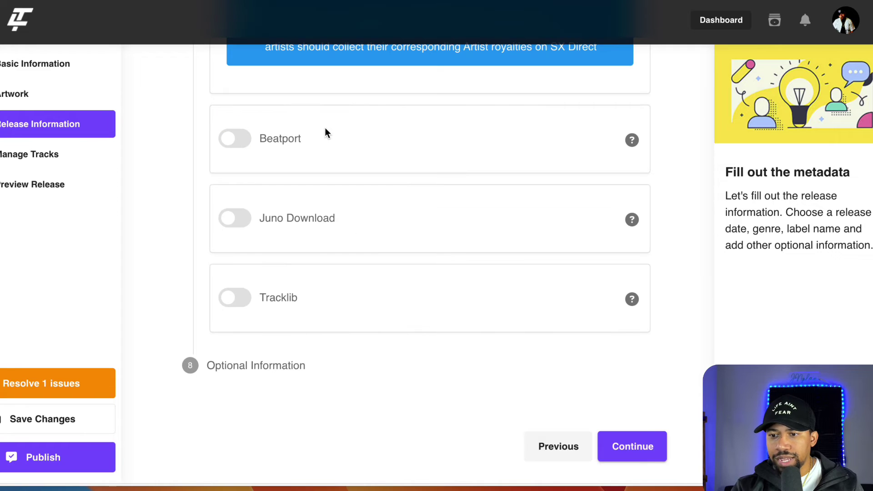
# Step: Try out Juno Download delivery, check the Tracklib help and disable Juno Download again
pyautogui.click(233, 221)
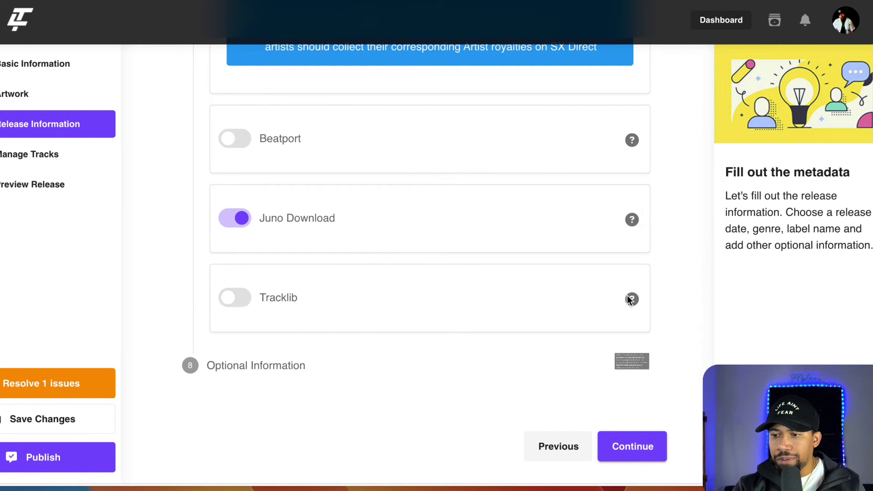
pyautogui.moveTo(629, 300)
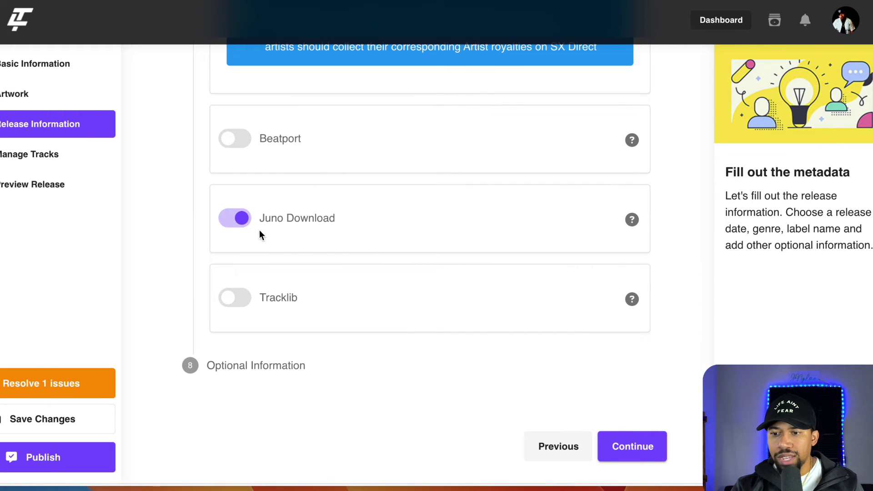
pyautogui.click(241, 218)
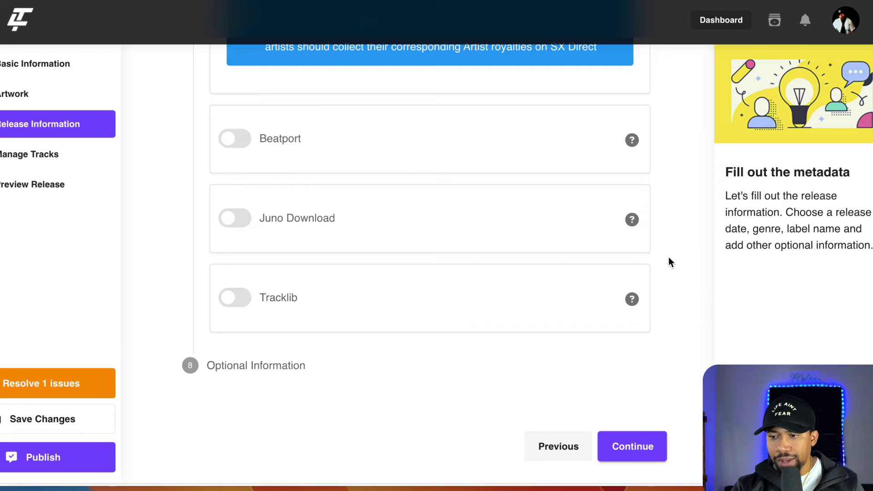
pyautogui.scroll(15, 324, 241)
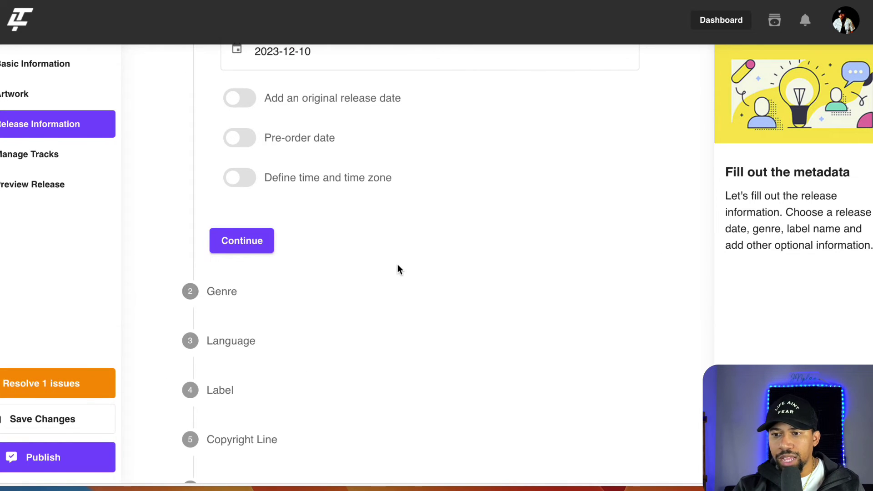
pyautogui.scroll(3, 398, 266)
pyautogui.scroll(-4, 397, 266)
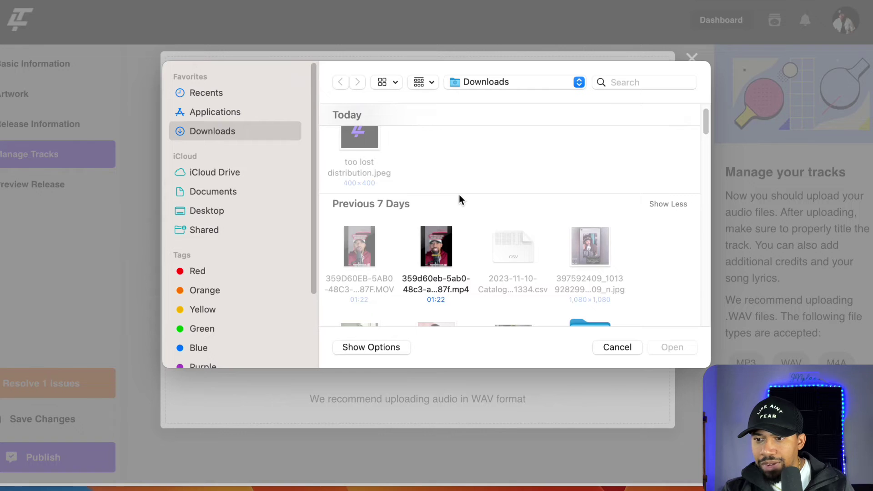
# Step: Find the audio file for the release's track on the computer and upload it
pyautogui.scroll(-5, 460, 196)
pyautogui.scroll(5, 459, 196)
pyautogui.scroll(1, 459, 201)
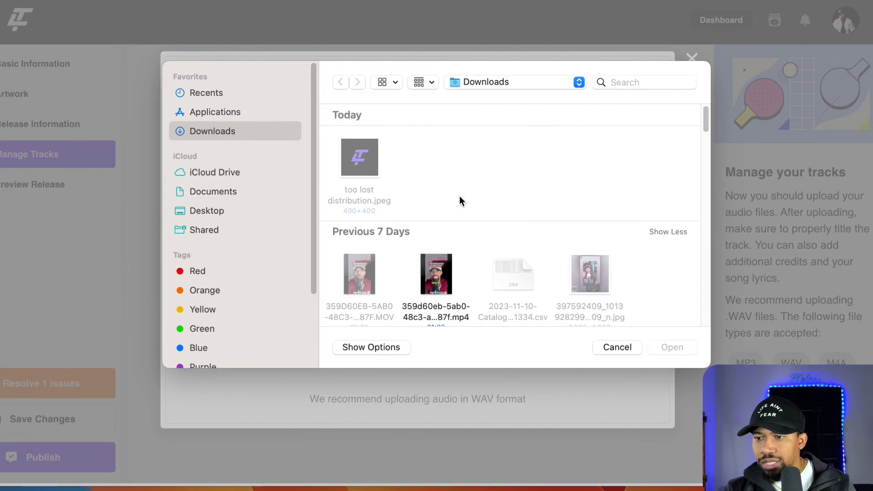
pyautogui.click(638, 81)
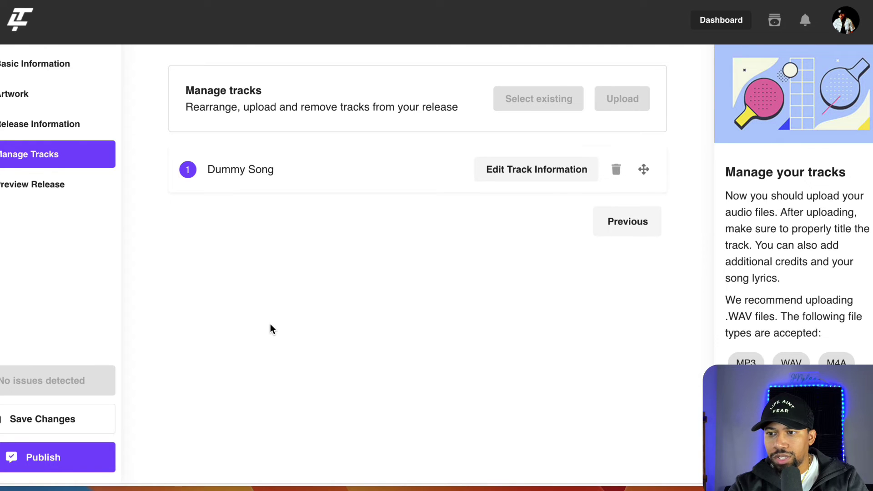
# Step: Open the track information of Dummy Song and look through the available version line options without choosing one
pyautogui.click(534, 175)
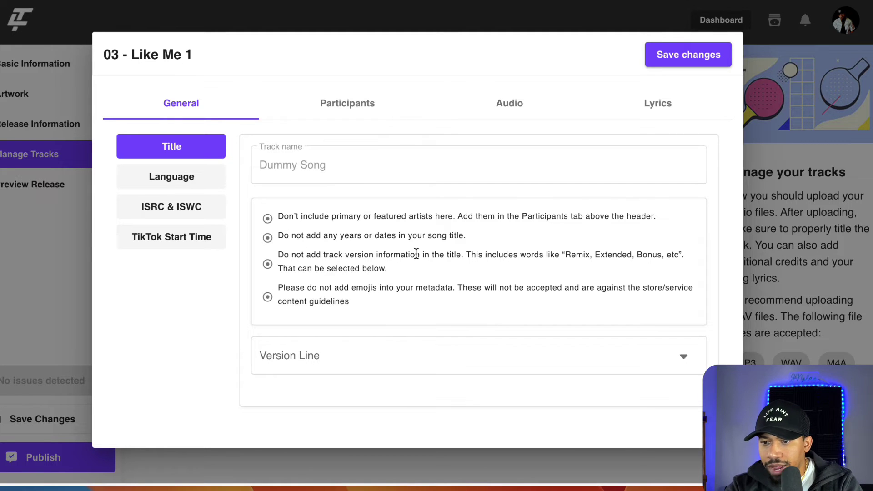
pyautogui.click(625, 368)
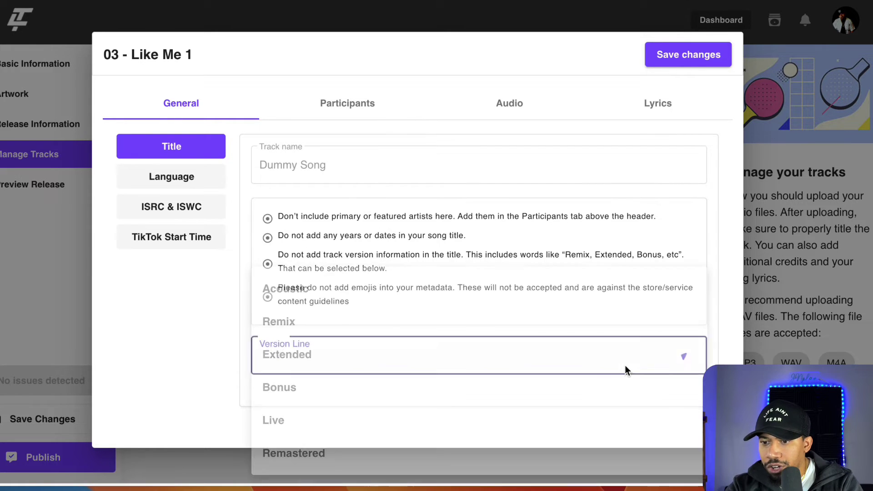
pyautogui.click(187, 304)
# Step: Enable ISRC and ISWC code assignment for the track and set its TikTok start time to 30 seconds
pyautogui.click(193, 205)
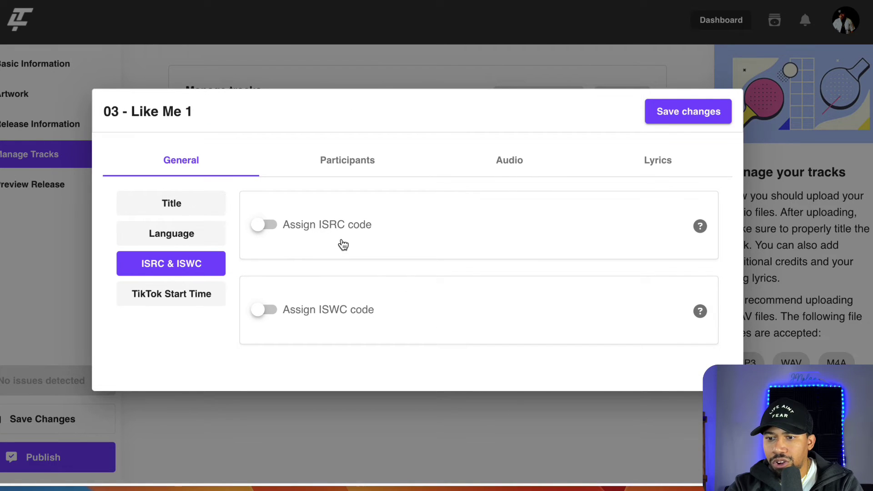
pyautogui.click(270, 228)
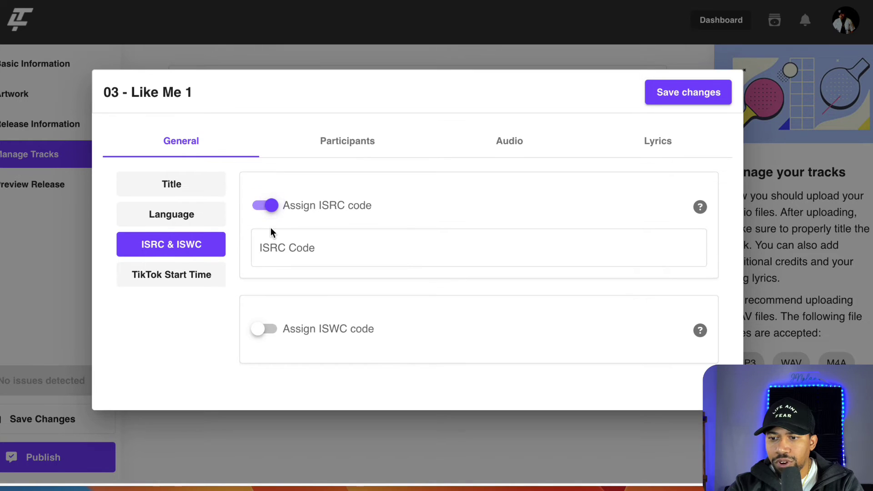
pyautogui.click(274, 335)
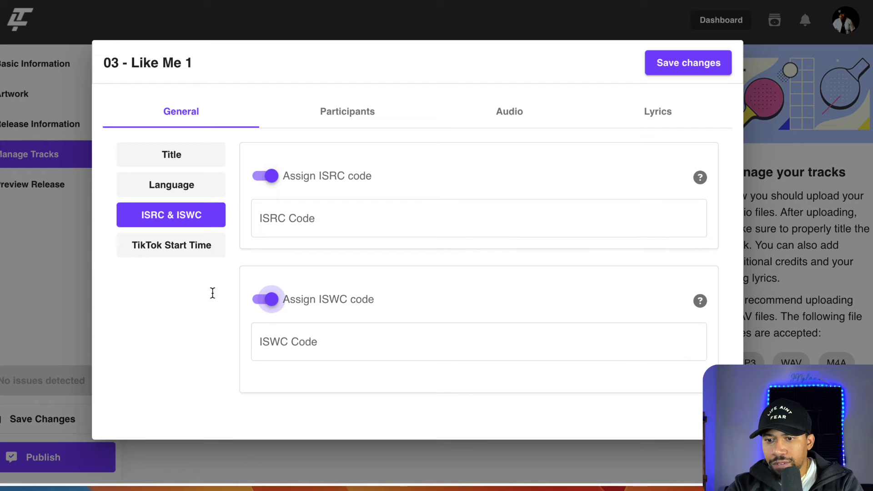
pyautogui.click(180, 250)
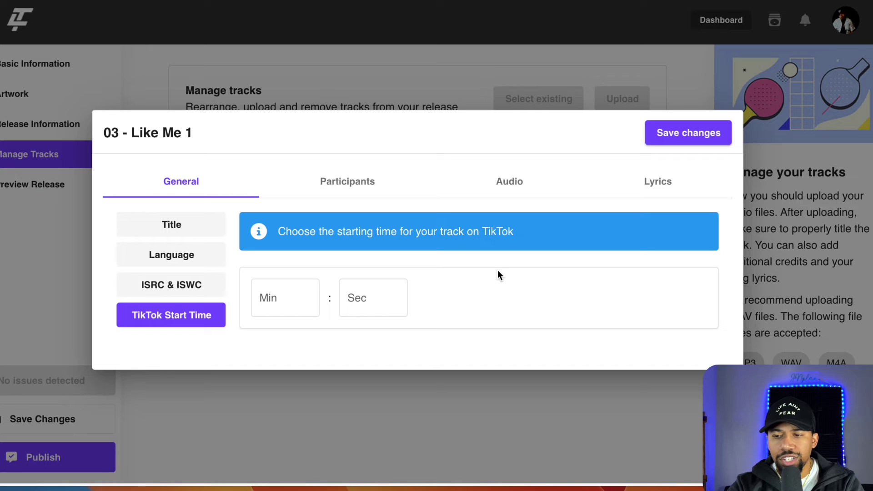
pyautogui.click(353, 302)
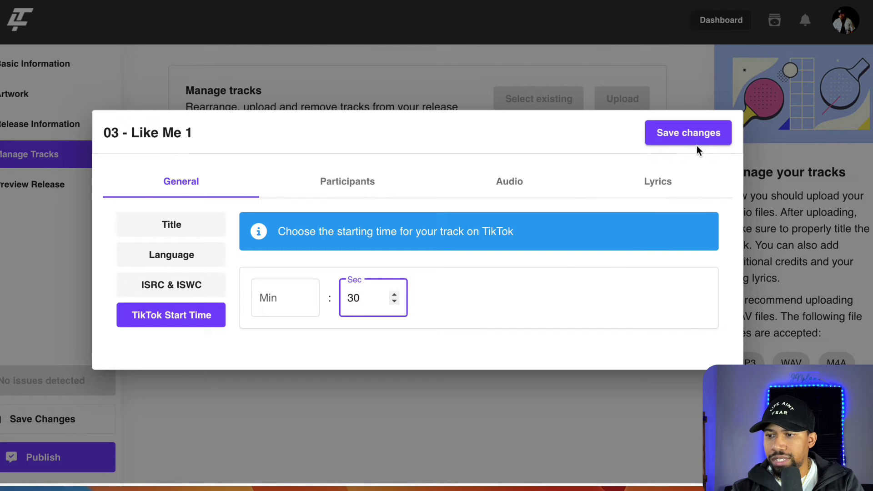
# Step: Try adding a second writer to the track's participants, check the available writer roles and delete the blank entry again
pyautogui.click(342, 182)
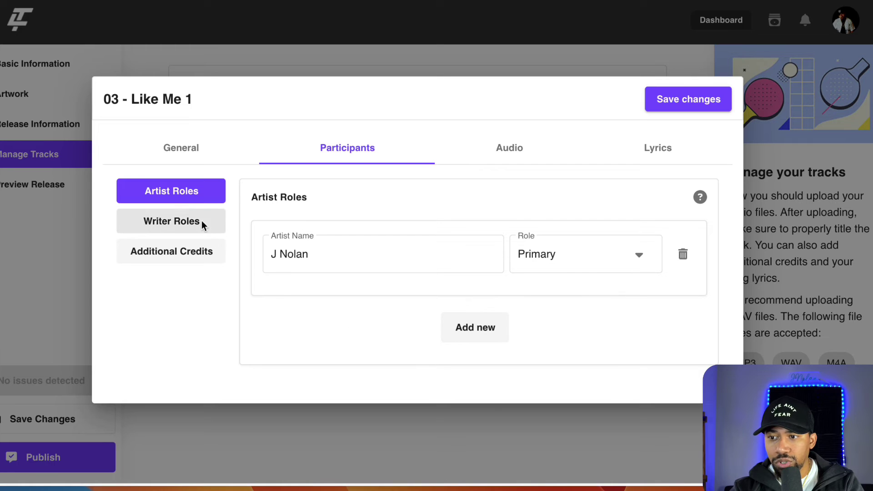
pyautogui.click(180, 221)
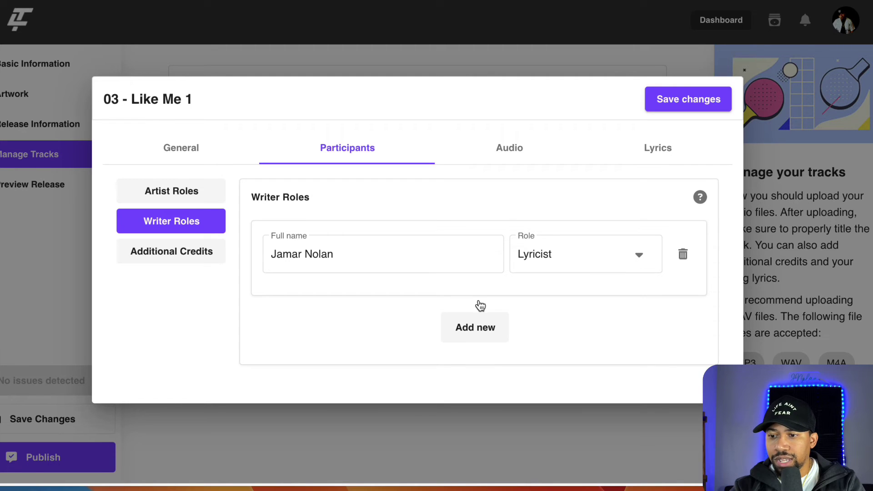
pyautogui.click(482, 328)
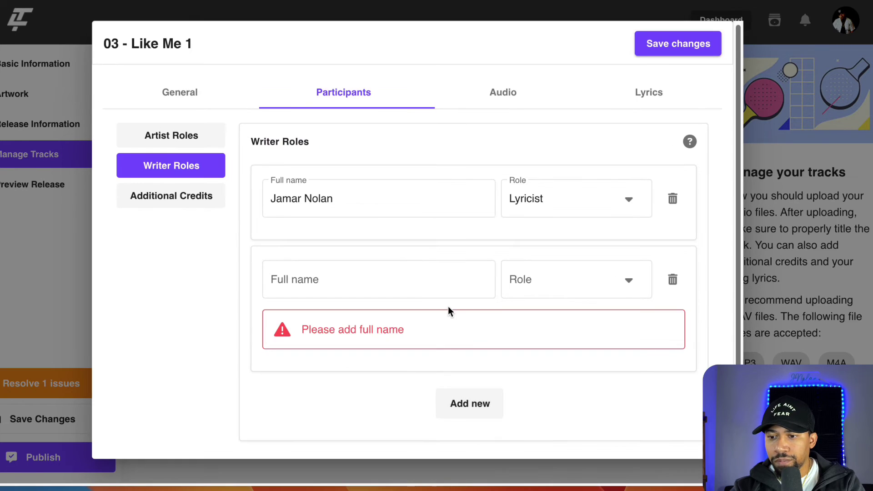
pyautogui.click(568, 273)
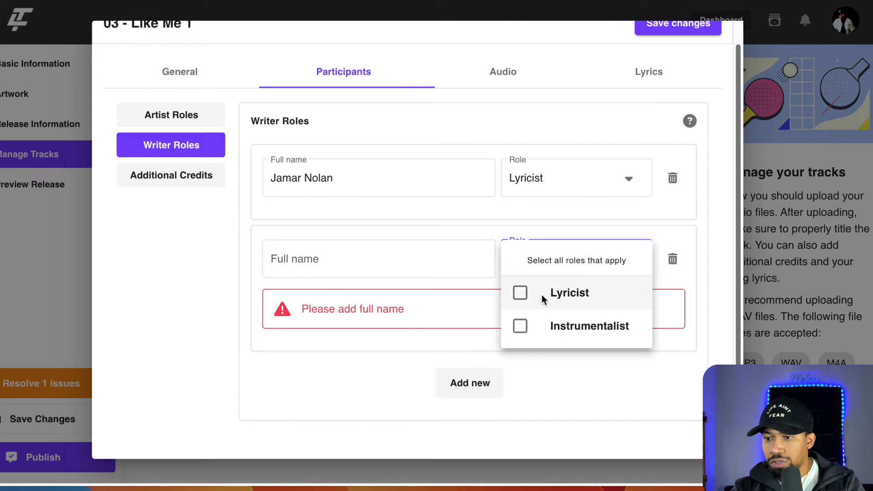
pyautogui.click(334, 269)
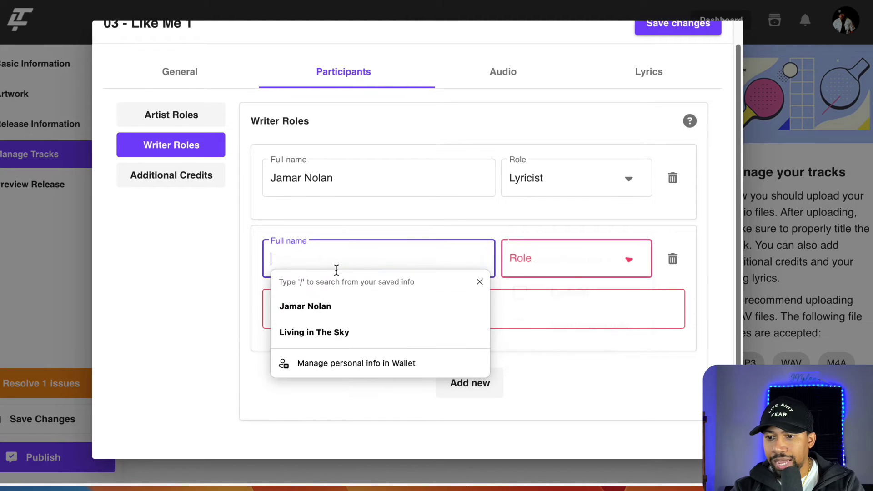
pyautogui.click(618, 340)
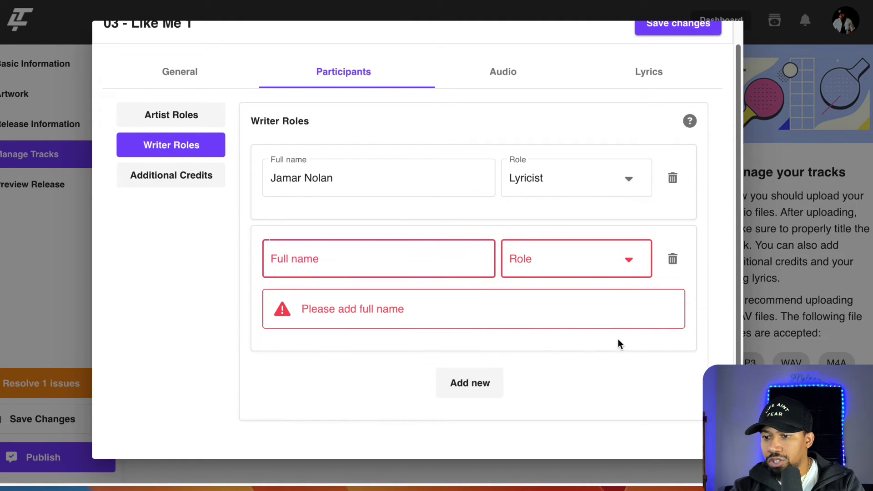
pyautogui.click(673, 260)
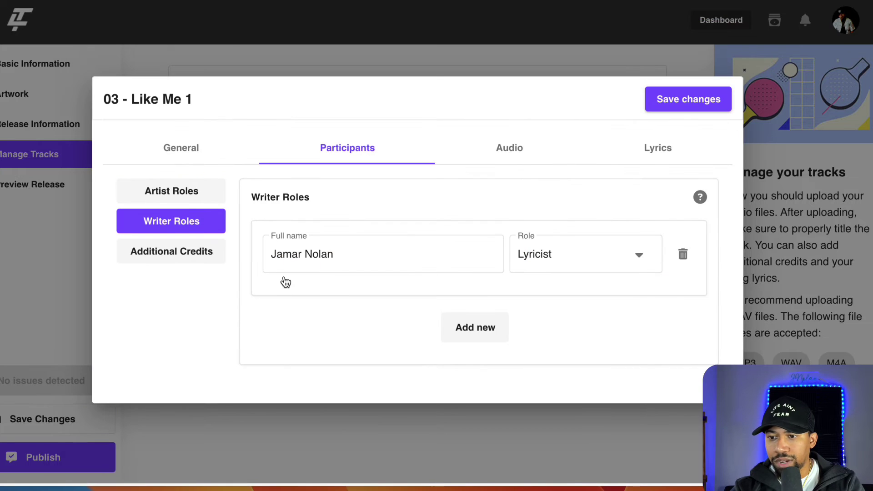
# Step: Look through all role options in the track's additional credits without changing the selection, and save the track's changes
pyautogui.click(197, 262)
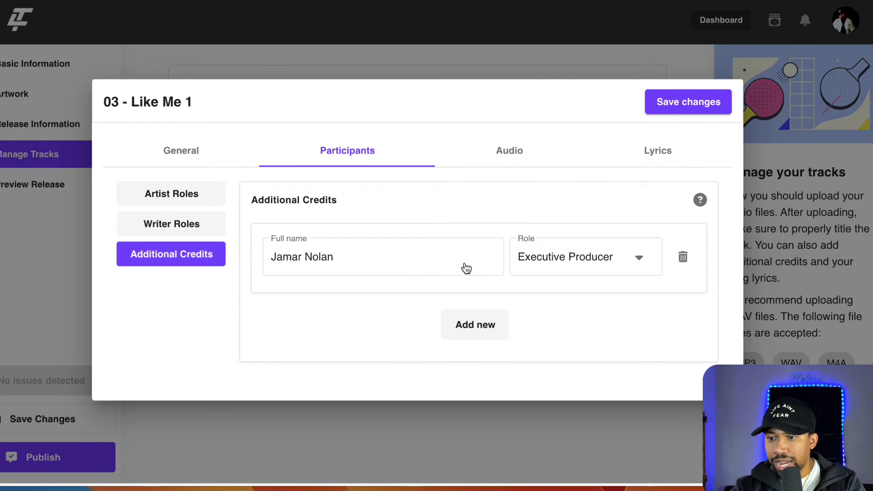
pyautogui.click(571, 266)
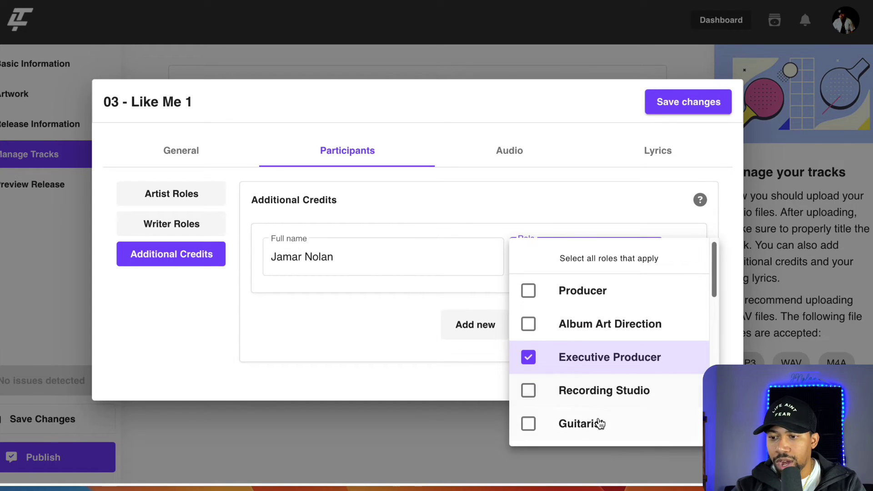
pyautogui.scroll(-1, 589, 413)
pyautogui.scroll(-3, 589, 413)
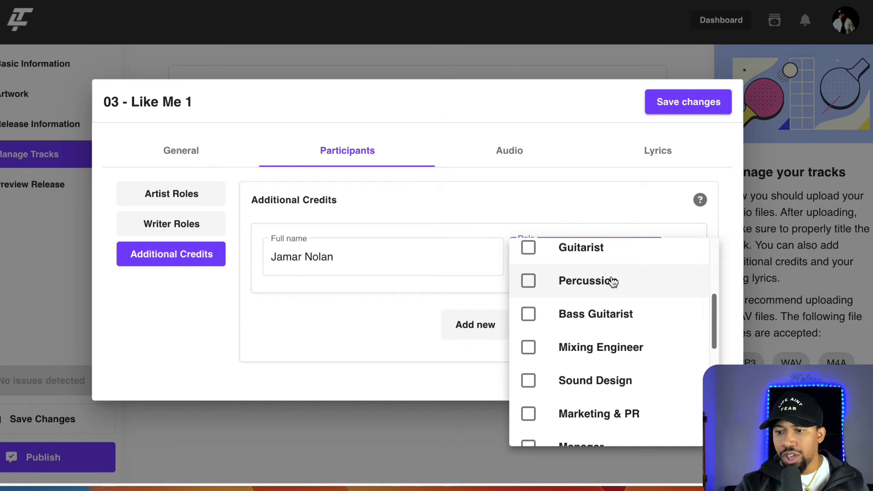
pyautogui.scroll(-5, 613, 281)
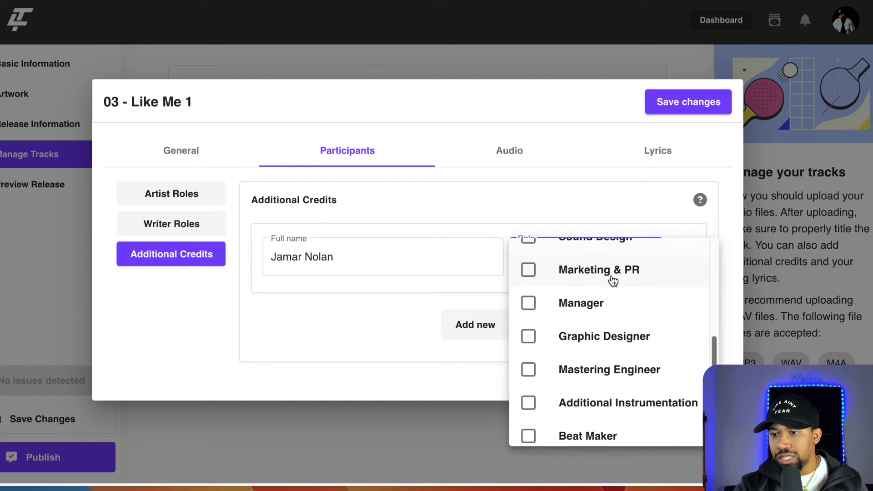
pyautogui.scroll(-10, 613, 281)
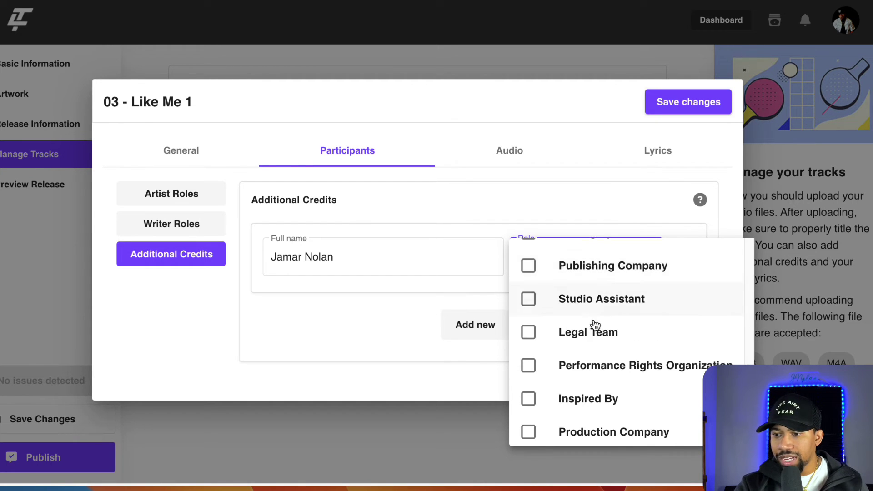
pyautogui.scroll(-1, 587, 357)
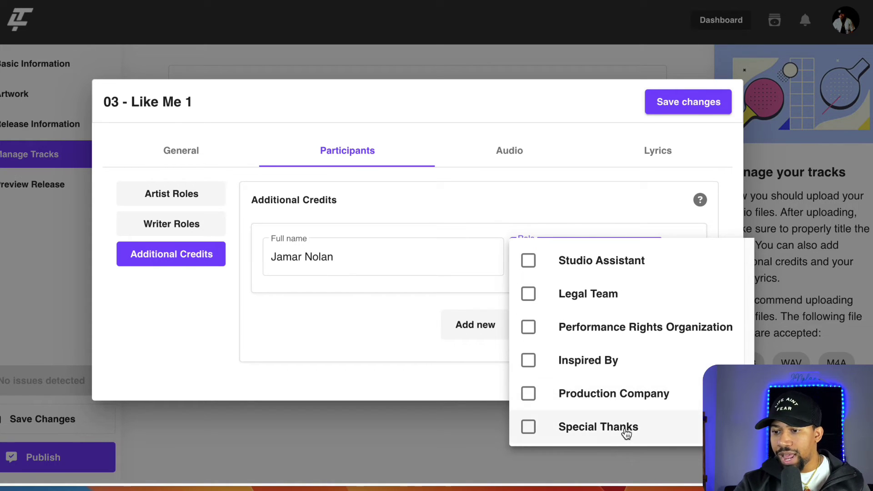
pyautogui.scroll(5, 606, 337)
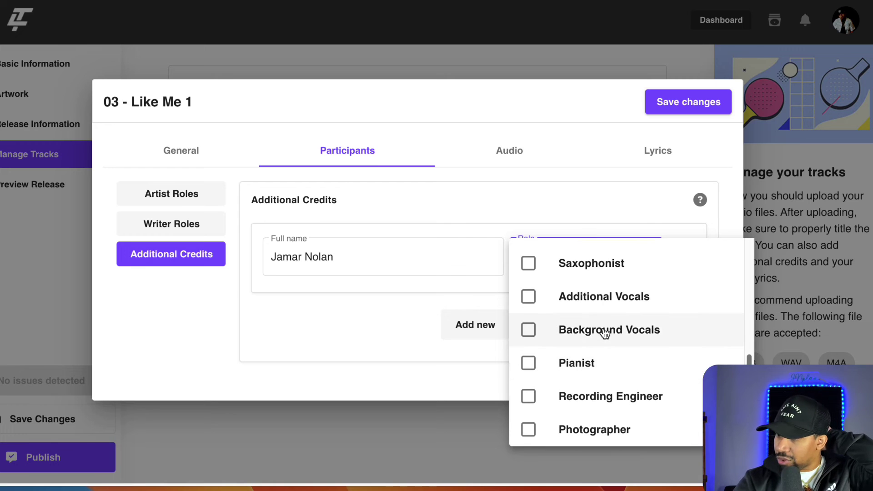
pyautogui.scroll(10, 605, 334)
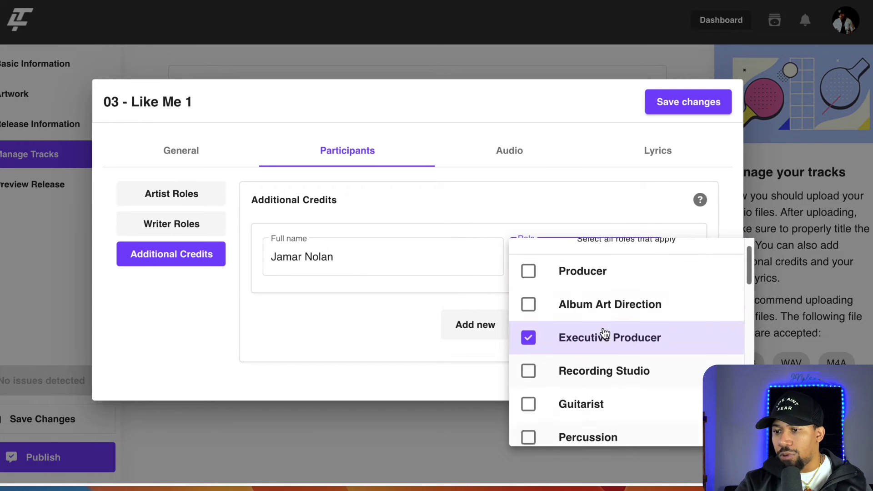
pyautogui.click(349, 317)
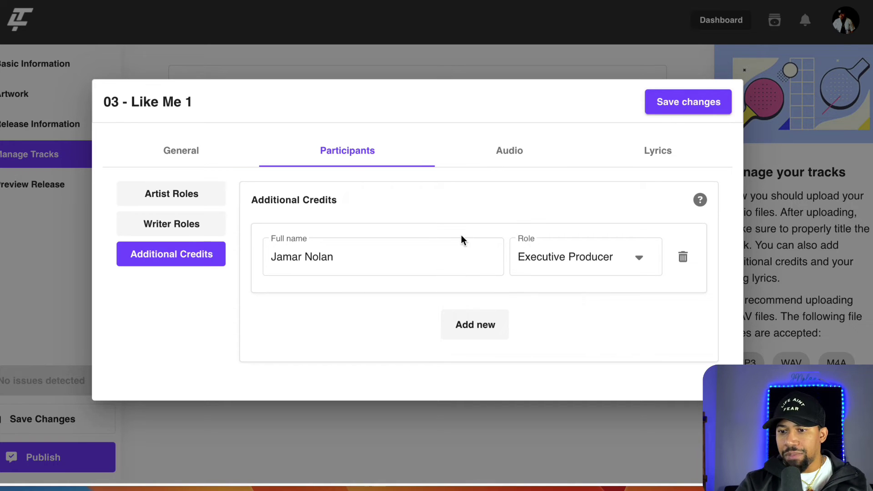
pyautogui.click(684, 102)
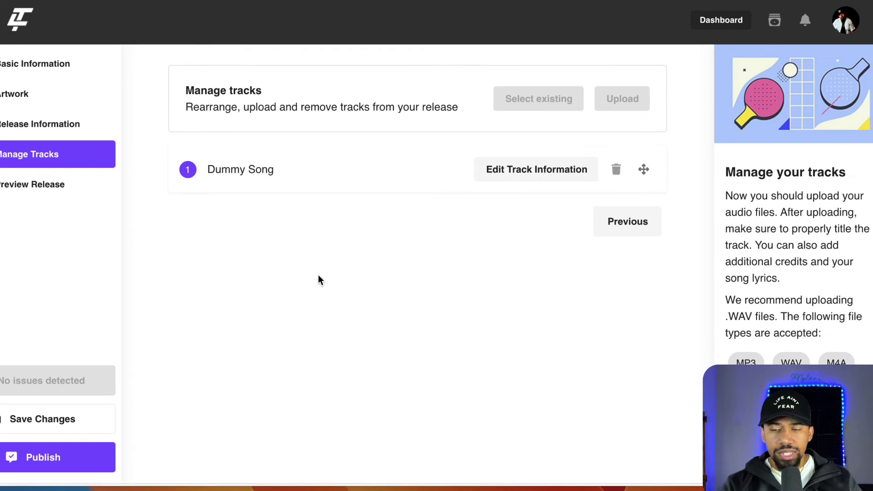